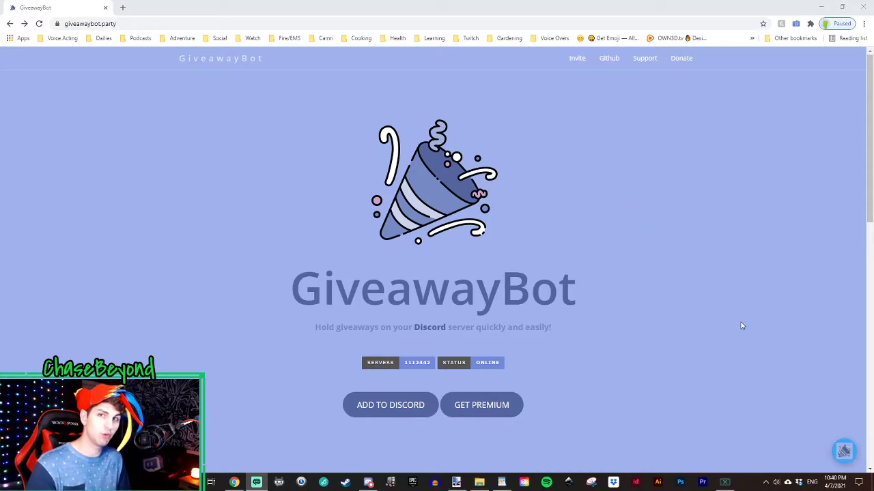
Add GiveawayBot to the Test Discord server, authorize all its requested permissions and complete the human verification
{"action": "left_click", "coordinate": [393, 414]}
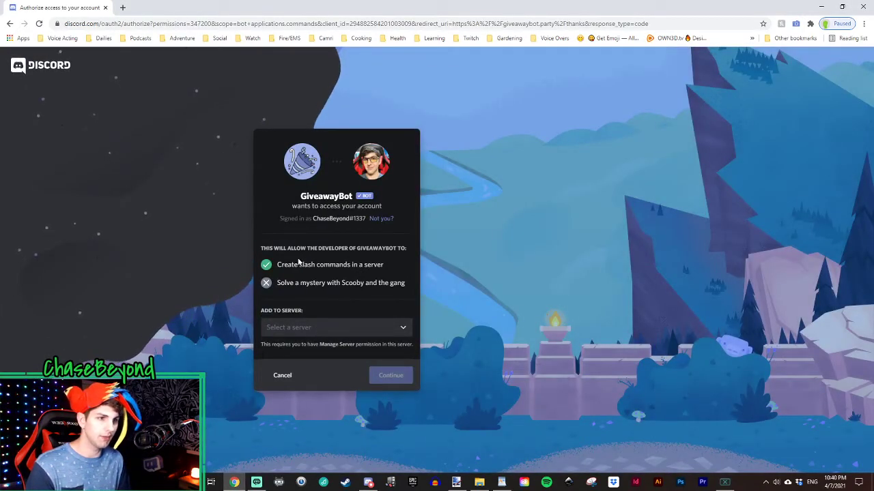
{"action": "left_click", "coordinate": [315, 333]}
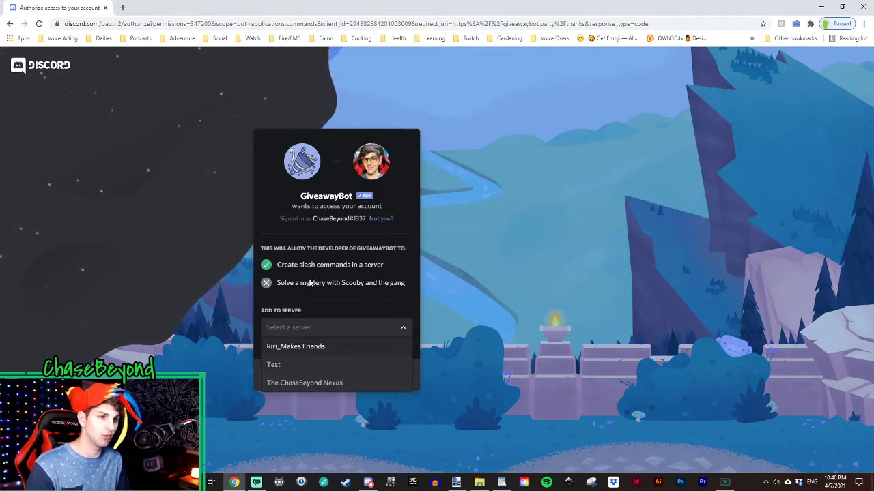
{"action": "left_click", "coordinate": [290, 367]}
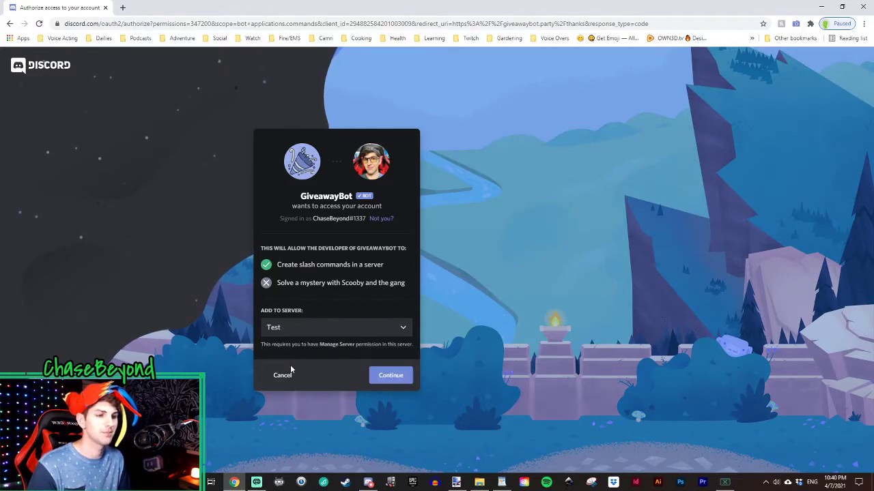
{"action": "left_click", "coordinate": [395, 380]}
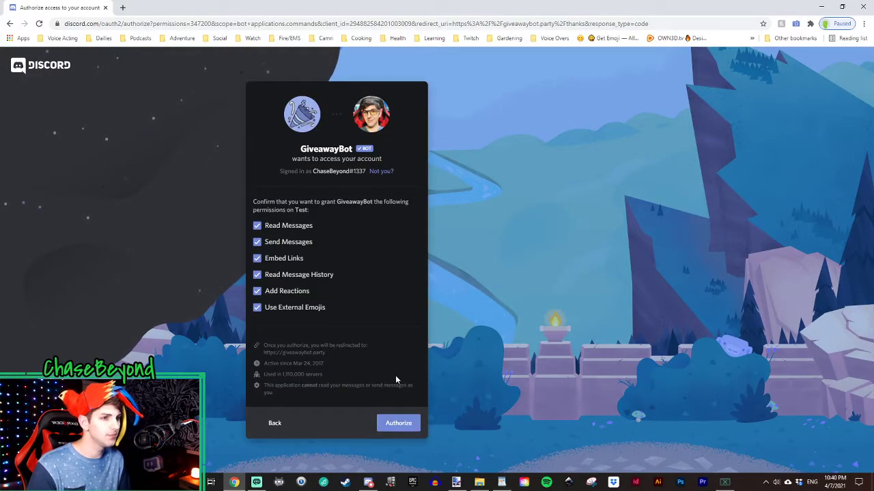
{"action": "left_click", "coordinate": [407, 424]}
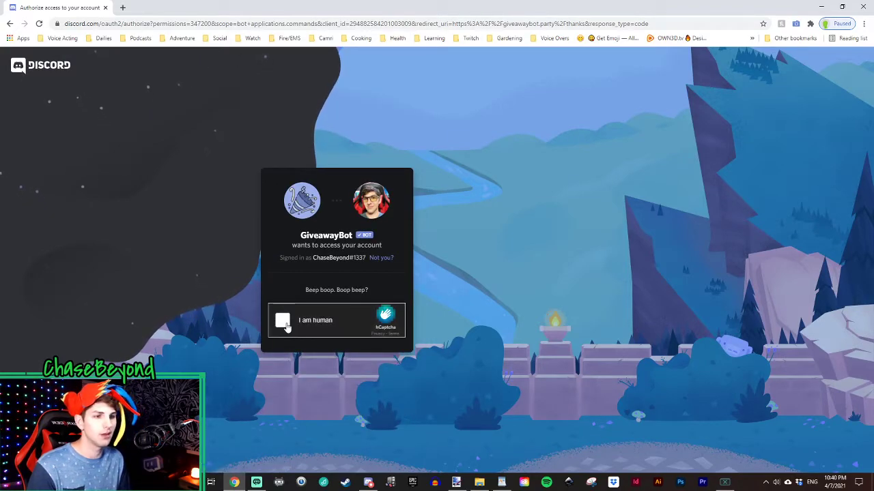
{"action": "left_click", "coordinate": [283, 322]}
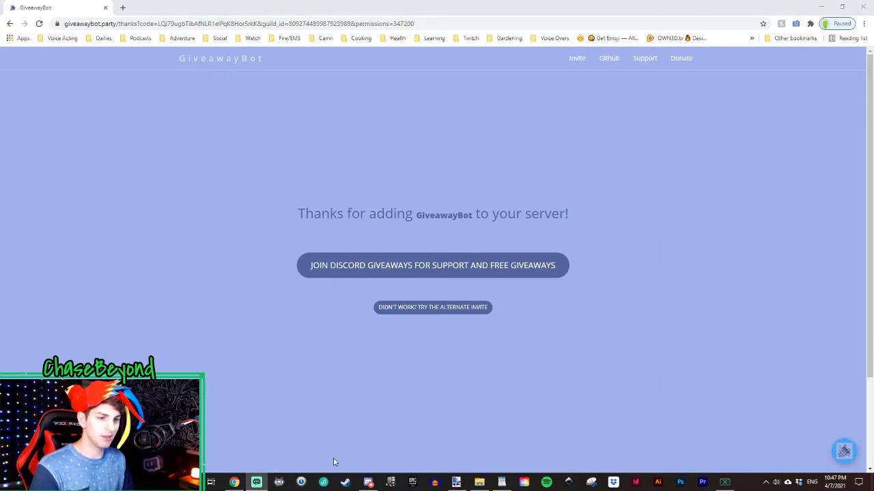
Switch to Discord and send the !gstart command in the Test server's general channel
{"action": "left_click", "coordinate": [369, 482]}
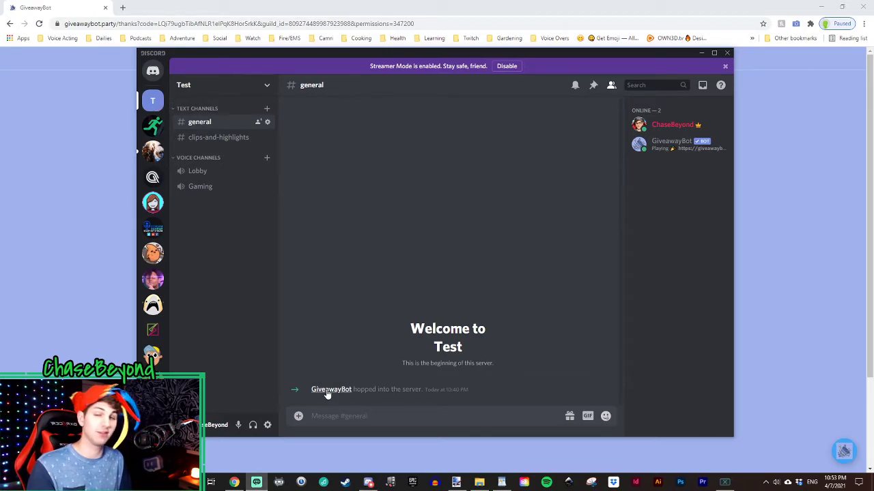
{"action": "left_click", "coordinate": [363, 416]}
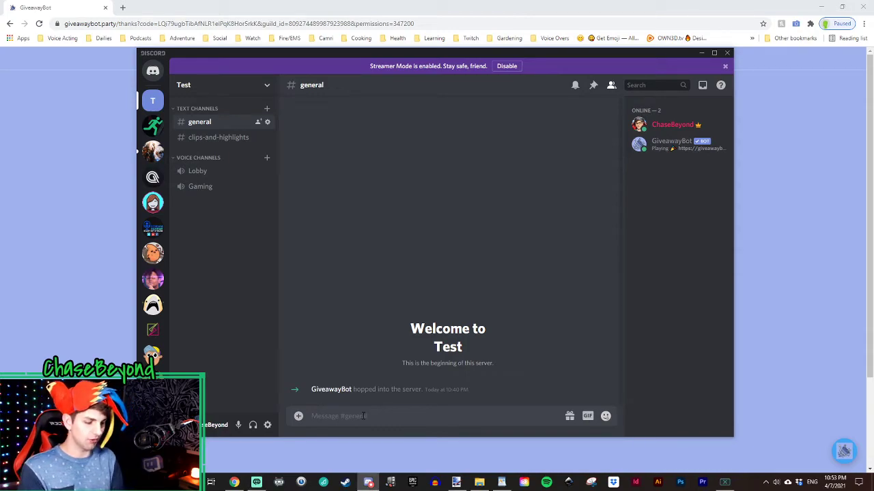
{"action": "type", "text": "!"}
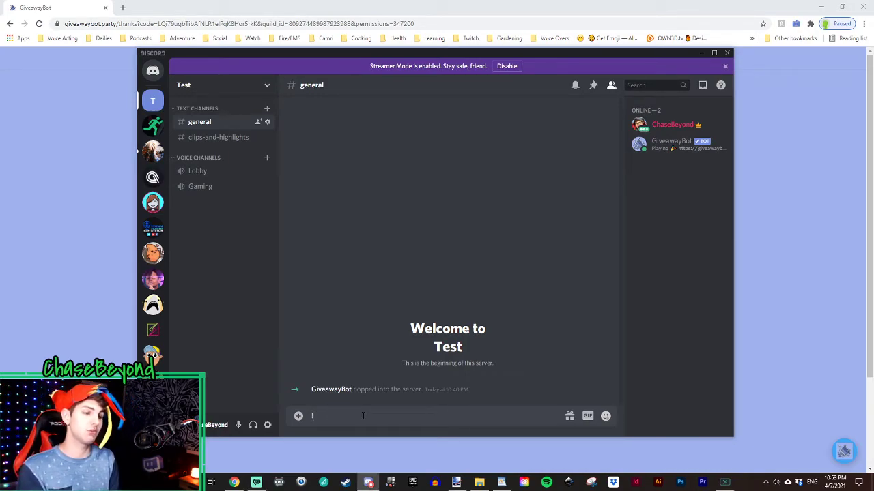
{"action": "type", "text": "gstart"}
{"action": "key", "text": "Return"}
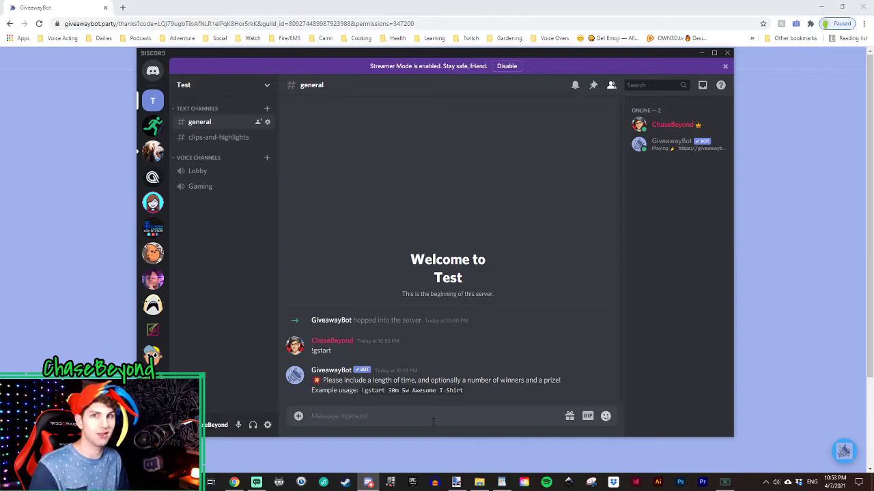
Send "!gstart 30s 1w thing" to start a 30-second, one-winner giveaway, and enter it with the party popper reaction
{"action": "type", "text": "!"}
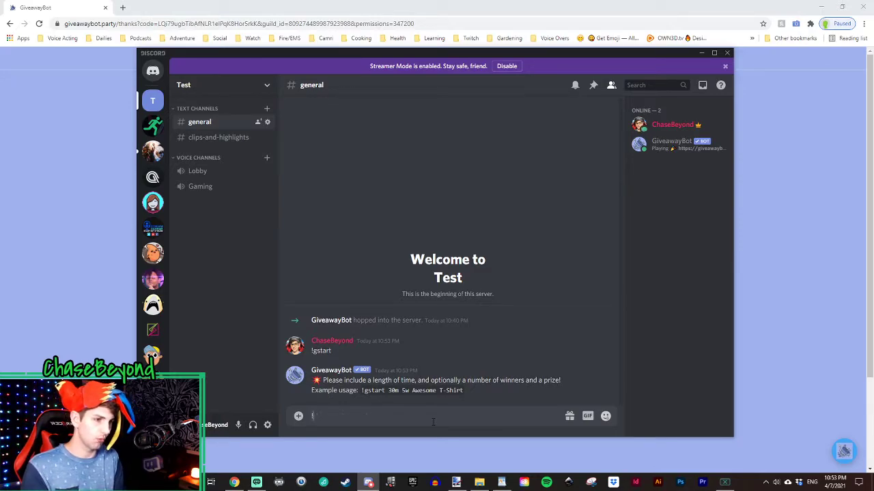
{"action": "type", "text": "gstart"}
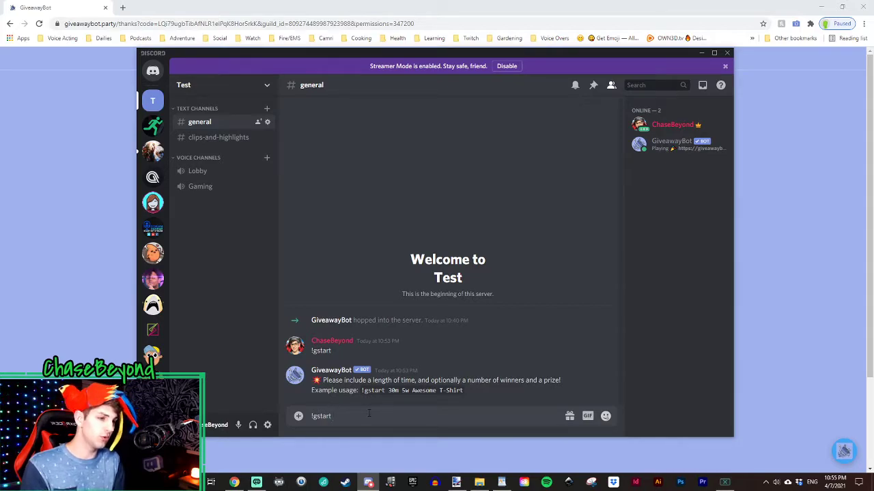
{"action": "type", "text": " 30s"}
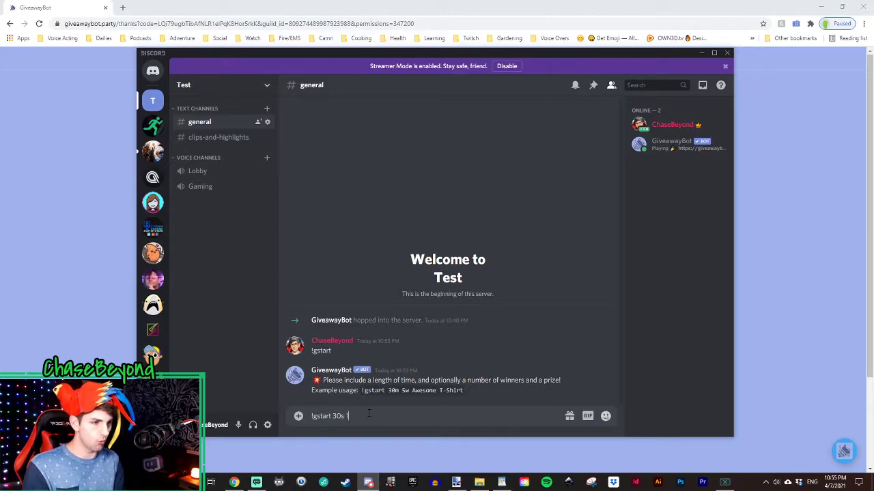
{"action": "type", "text": "1w"}
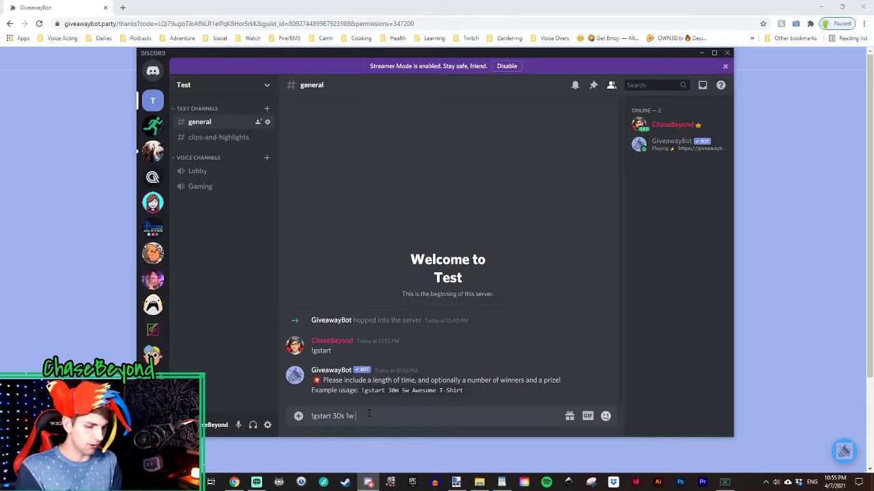
{"action": "type", "text": "thing"}
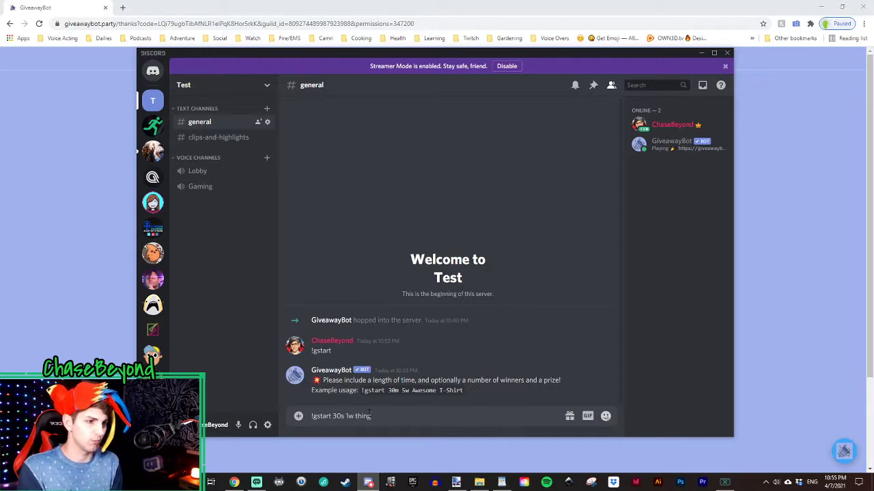
{"action": "key", "text": "Return"}
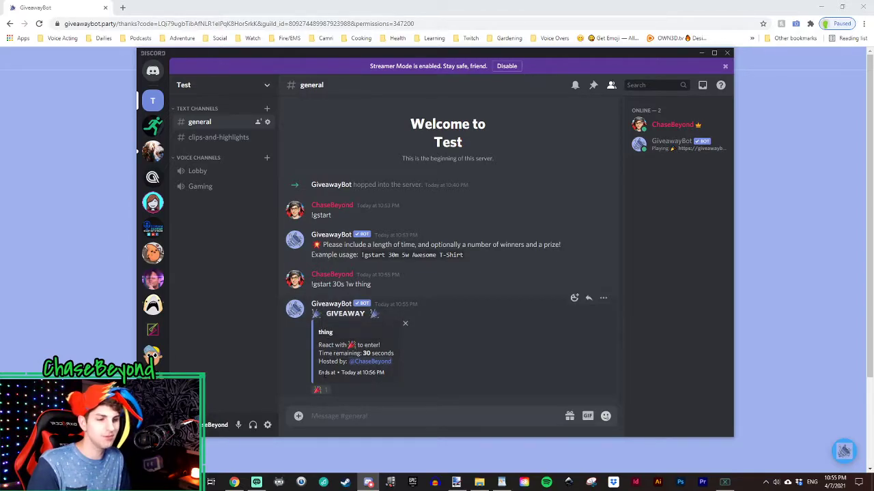
{"action": "left_click", "coordinate": [319, 392]}
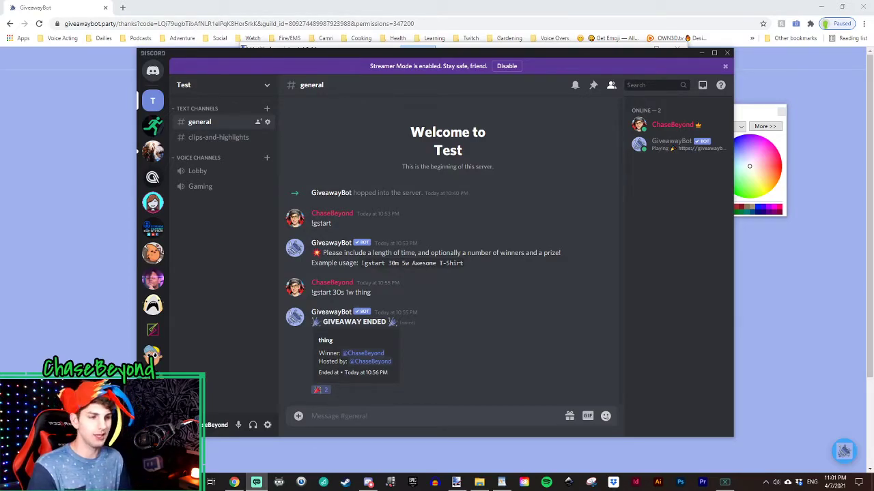
View who reacted to the ended giveaway, and review the newest giveaway messages in the general channel
{"action": "right_click", "coordinate": [367, 338]}
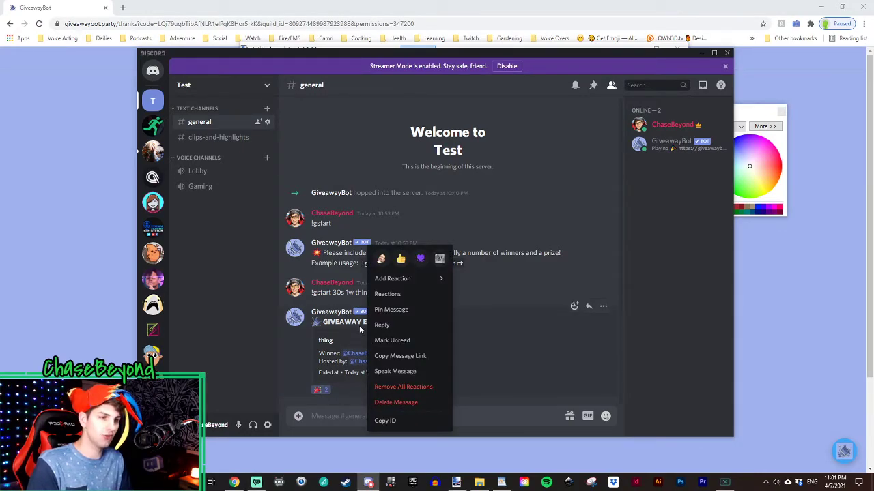
{"action": "left_click", "coordinate": [394, 294]}
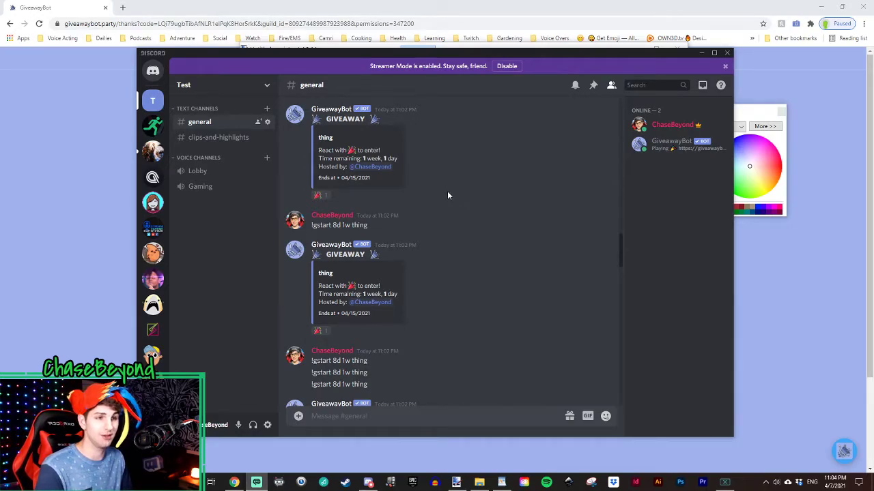
{"action": "scroll", "coordinate": [440, 208], "scroll_direction": "down", "scroll_amount": 10}
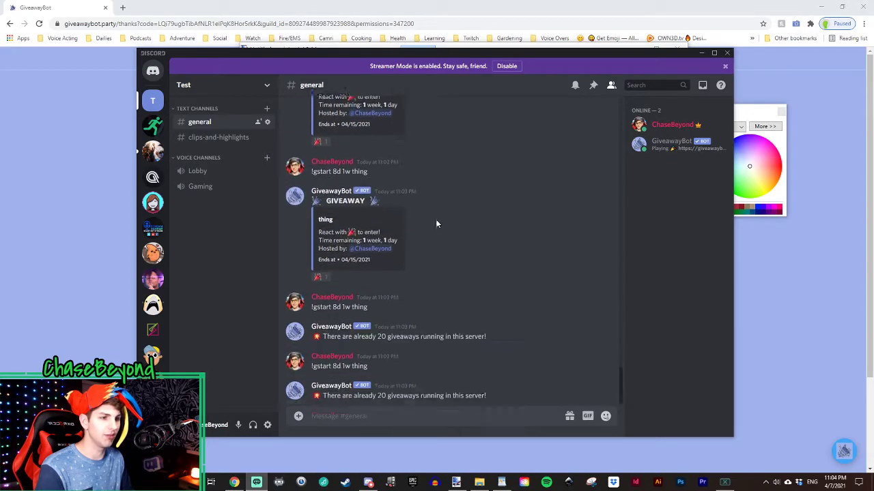
{"action": "scroll", "coordinate": [437, 224], "scroll_direction": "down", "scroll_amount": 1}
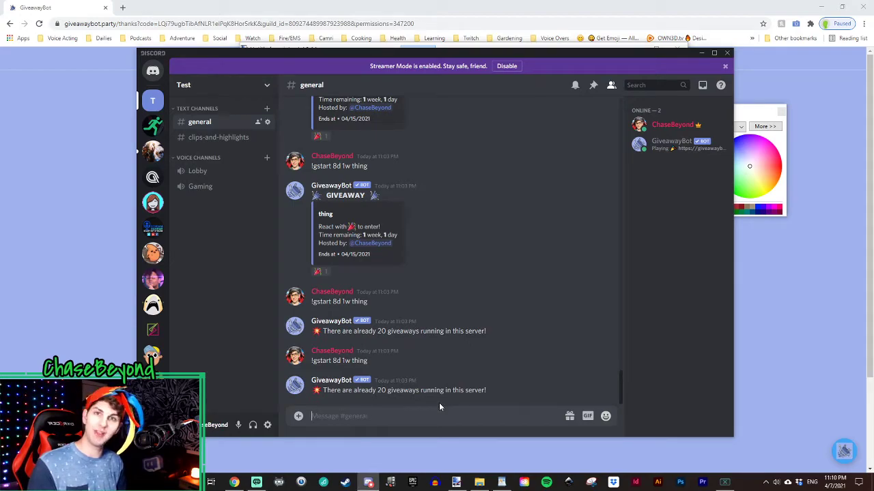
Request the bot's command list with !ghelp and open the direct message from GiveawayBot
{"action": "type", "text": "!"}
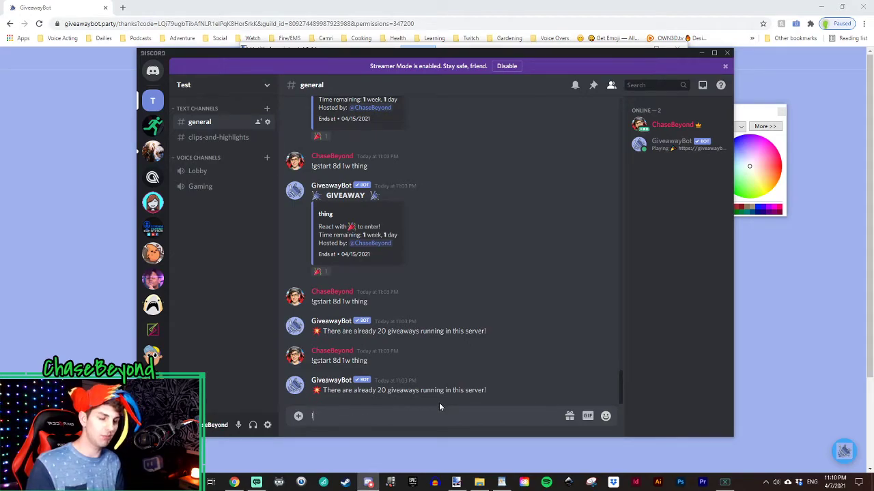
{"action": "type", "text": "ghelp"}
{"action": "key", "text": "Return"}
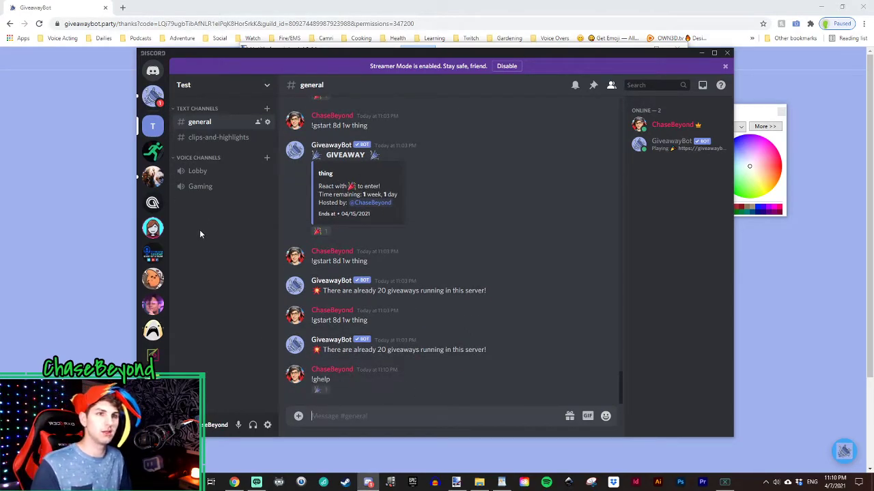
{"action": "left_click", "coordinate": [153, 96]}
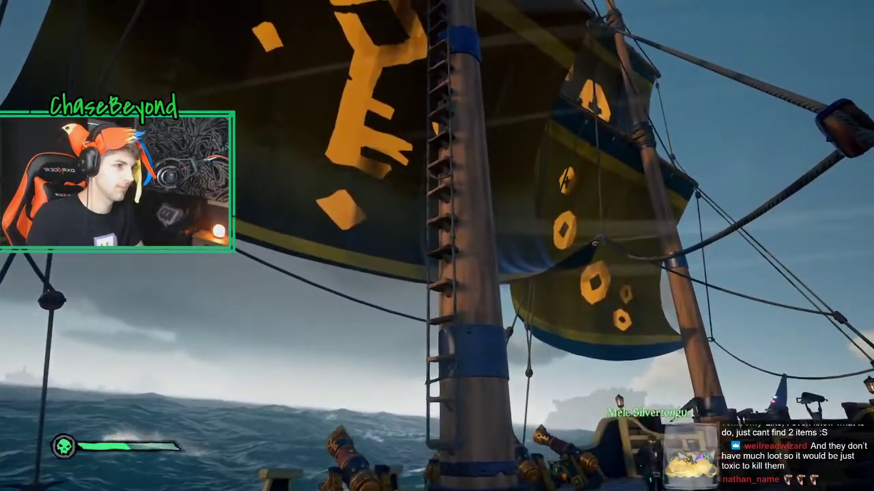
{"action": "key", "text": "w"}
{"action": "key", "text": "w"}
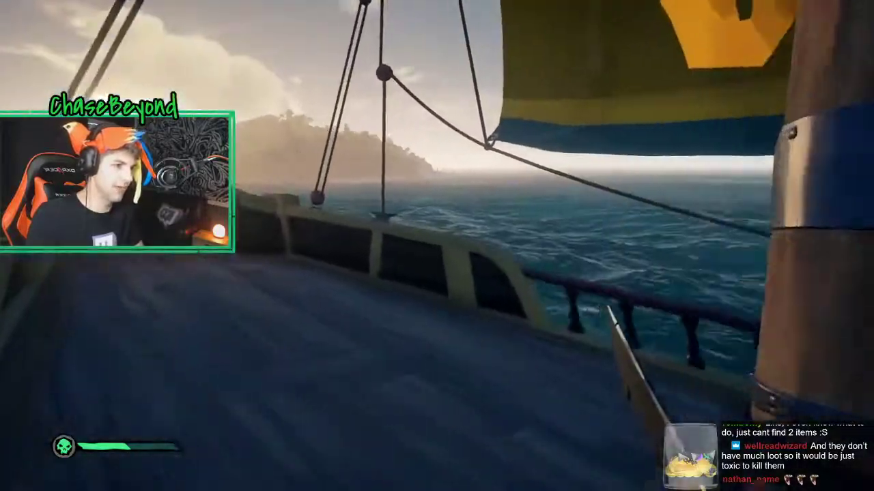
{"action": "key", "text": "w"}
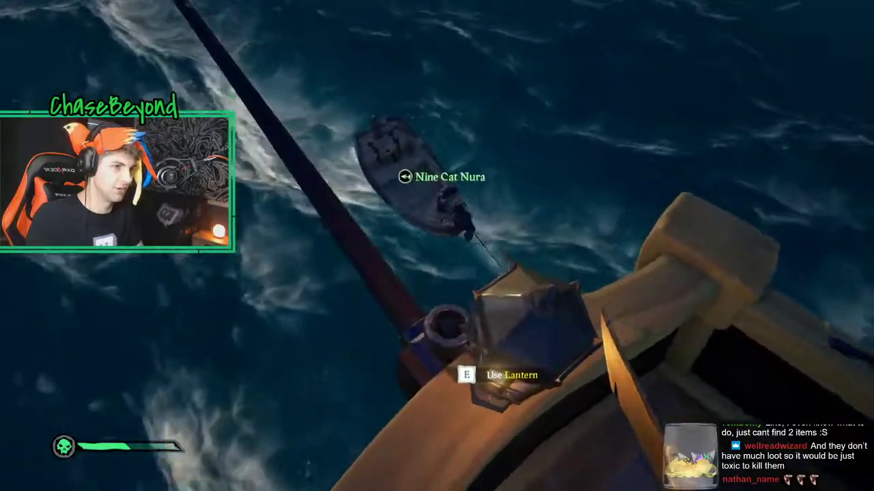
{"action": "key", "text": "space"}
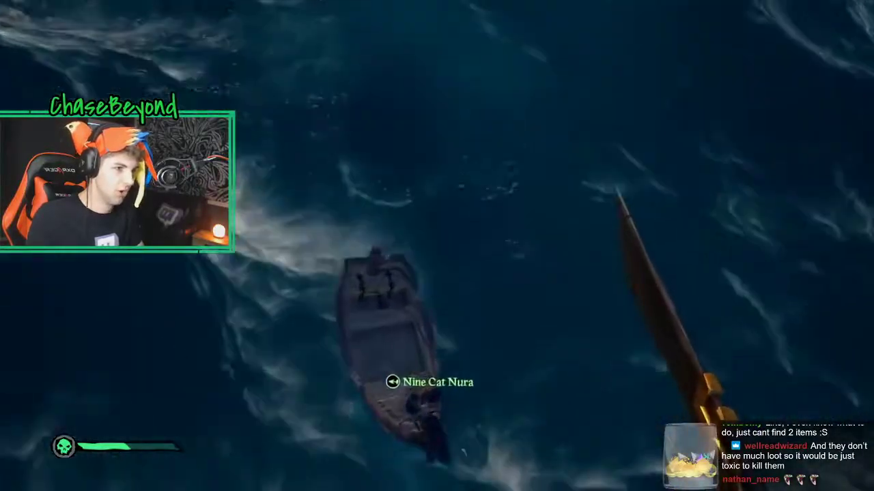
{"action": "key", "text": "w"}
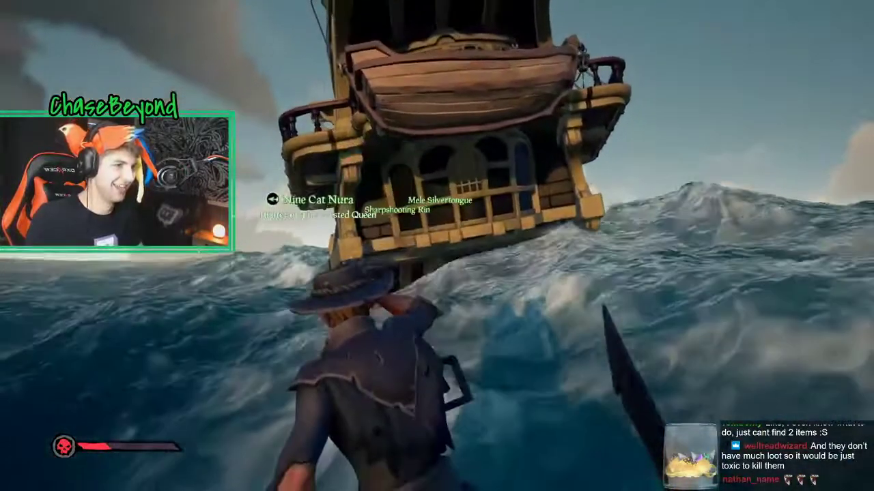
{"action": "key", "text": "w"}
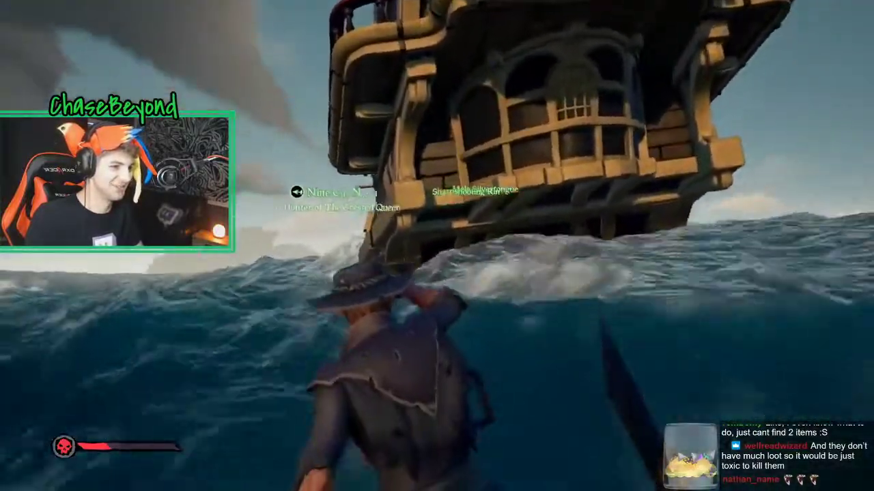
{"action": "key", "text": "w"}
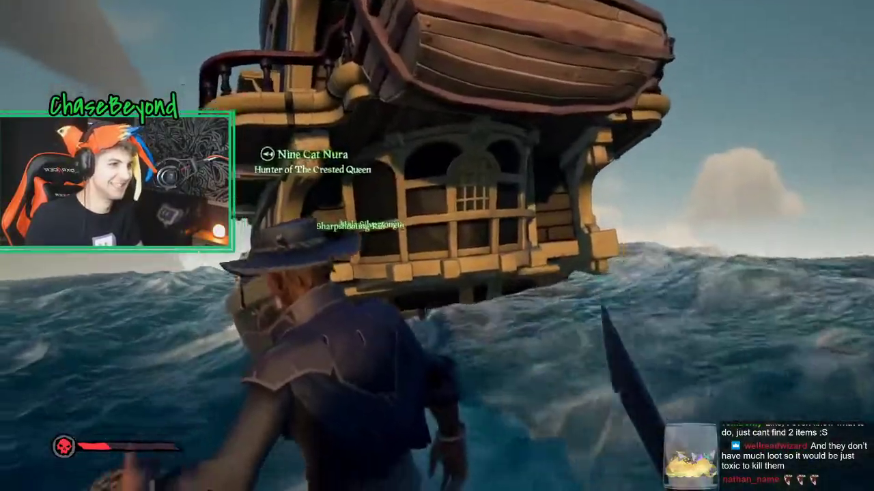
{"action": "key", "text": "w"}
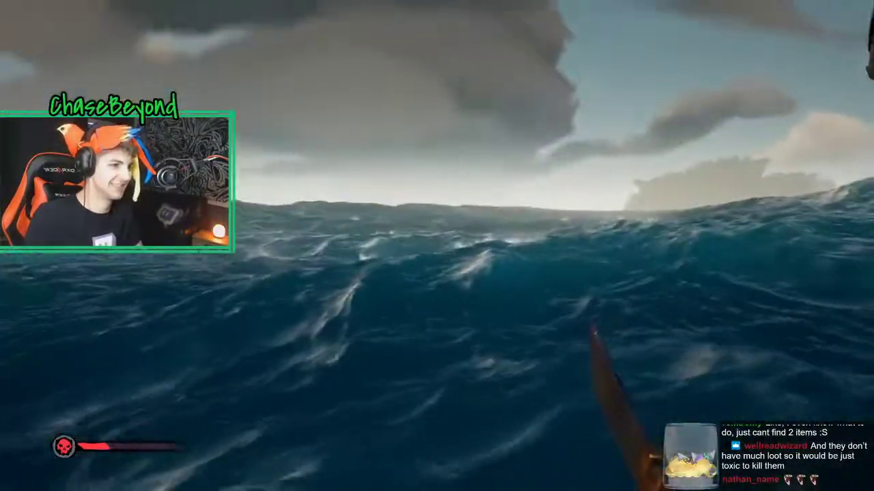
{"action": "key", "text": "w"}
{"action": "key", "text": "w"}
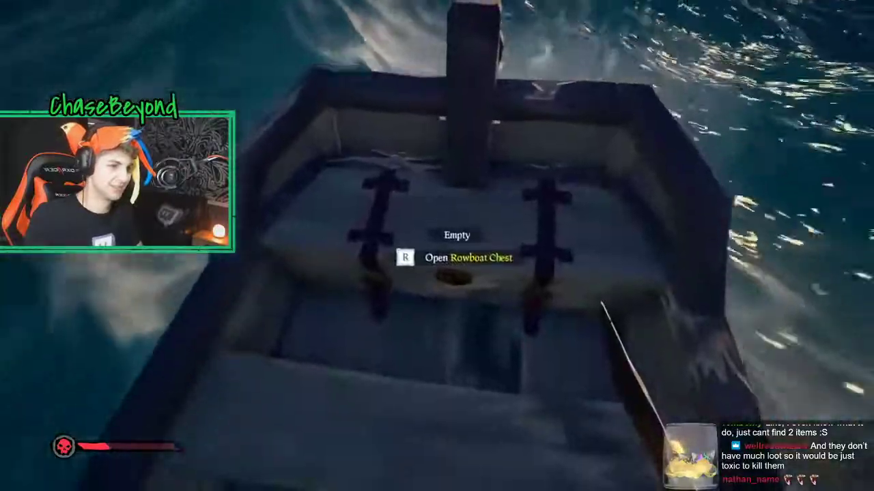